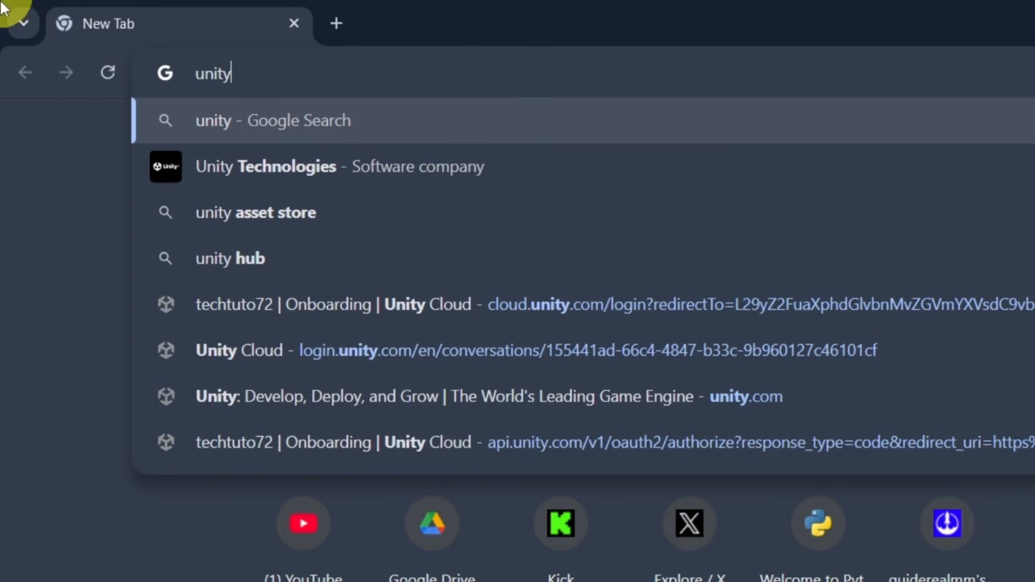
Search the web for unity, then open the official Unity site's Plans & Pricing page.
{"action": "key", "text": "Return"}
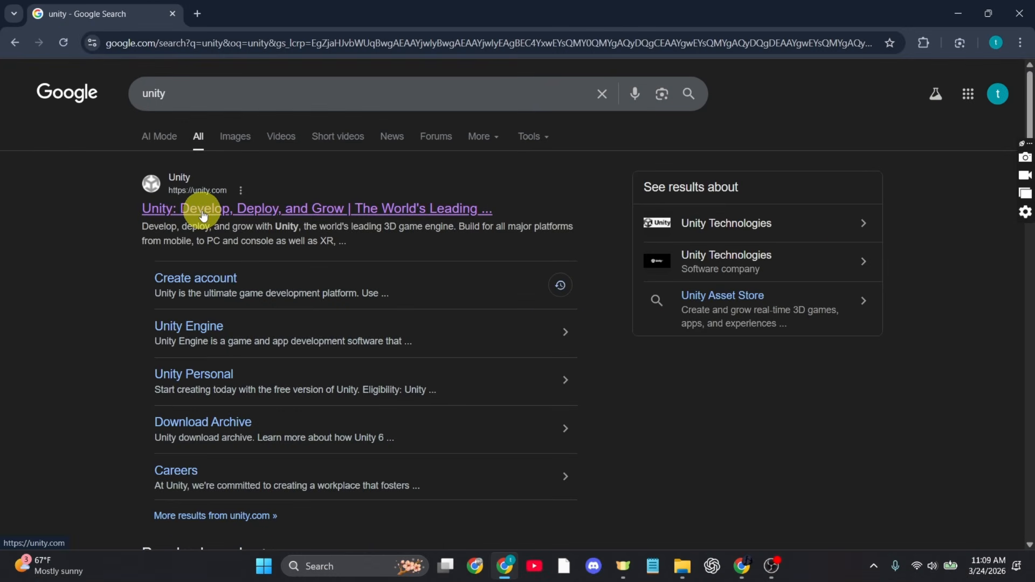
{"action": "left_click", "coordinate": [202, 212]}
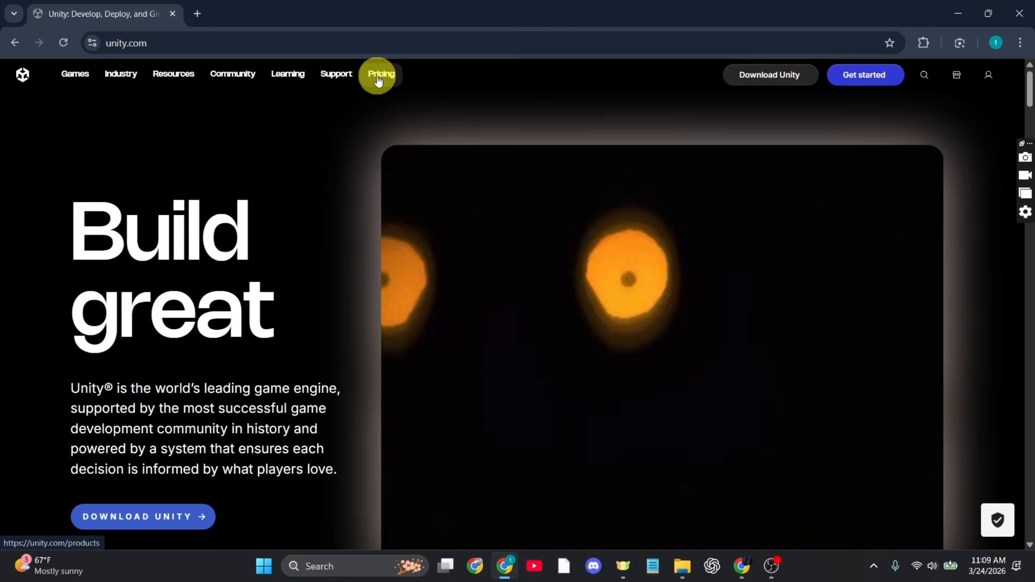
{"action": "left_click", "coordinate": [378, 78]}
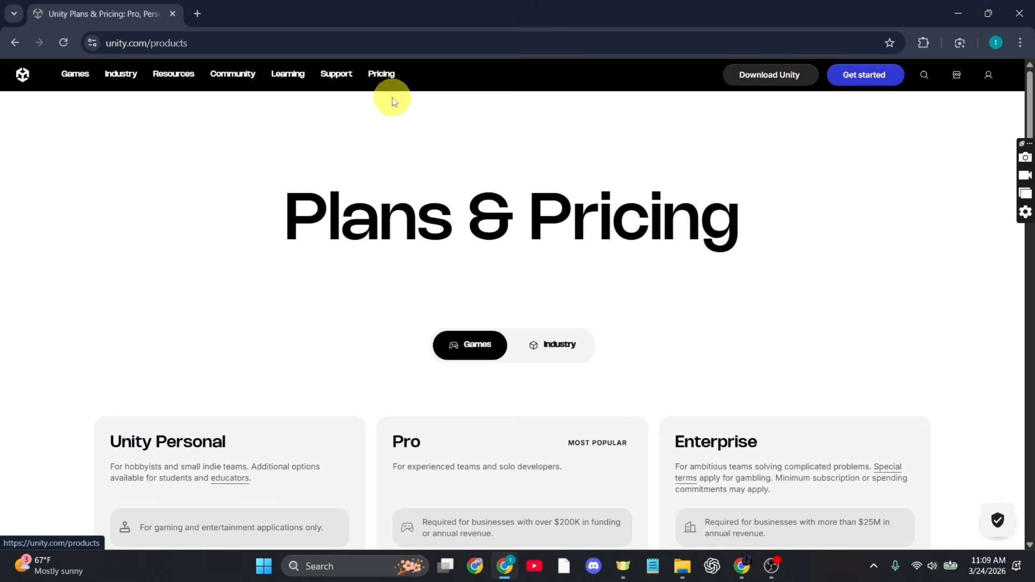
Get started with the free Unity Personal plan from the Games pricing options.
{"action": "scroll", "coordinate": [388, 427], "scroll_direction": "down", "scroll_amount": 2}
{"action": "scroll", "coordinate": [358, 465], "scroll_direction": "down", "scroll_amount": 2}
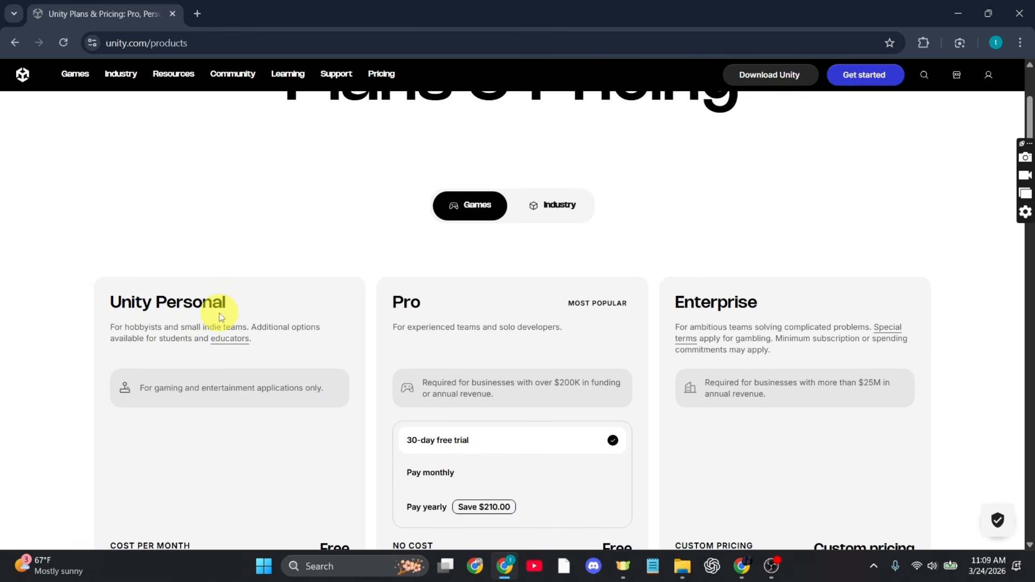
{"action": "scroll", "coordinate": [233, 296], "scroll_direction": "down", "scroll_amount": 1}
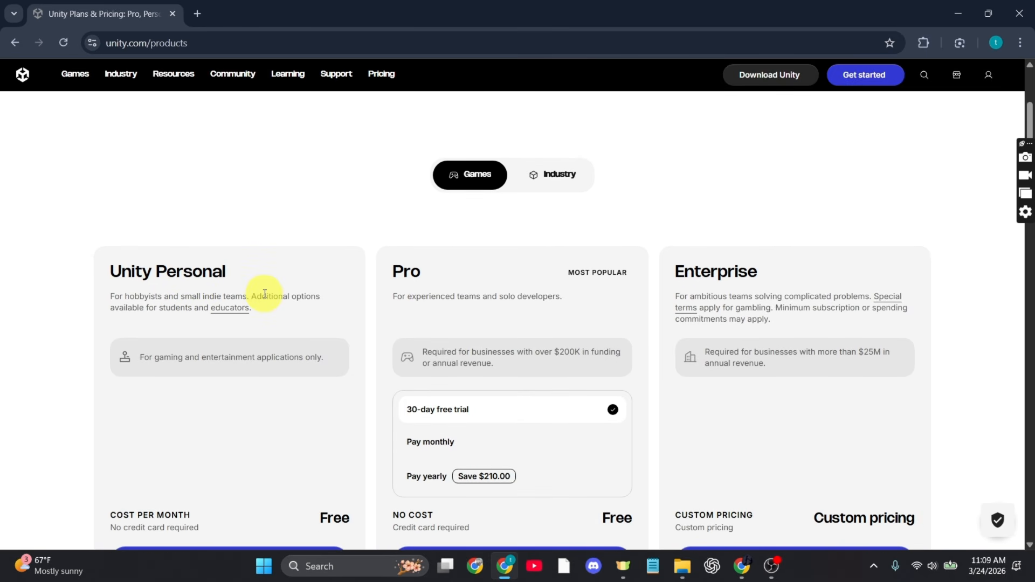
{"action": "scroll", "coordinate": [264, 294], "scroll_direction": "down", "scroll_amount": 2}
{"action": "left_click", "coordinate": [272, 455]}
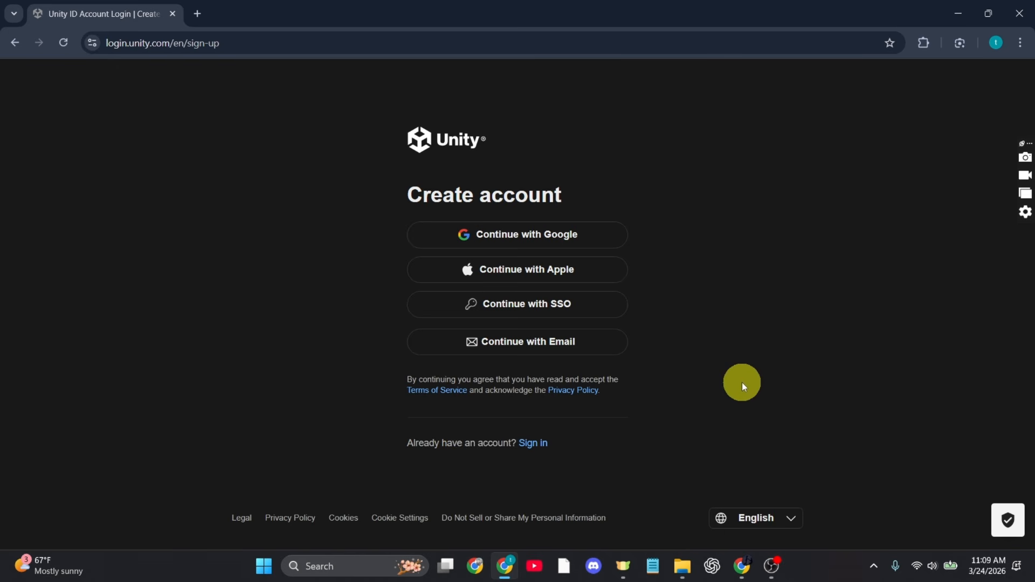
Continue the Unity account sign-up with a Google account and download the Unity installer.
{"action": "left_click", "coordinate": [546, 248]}
{"action": "left_click", "coordinate": [827, 245]}
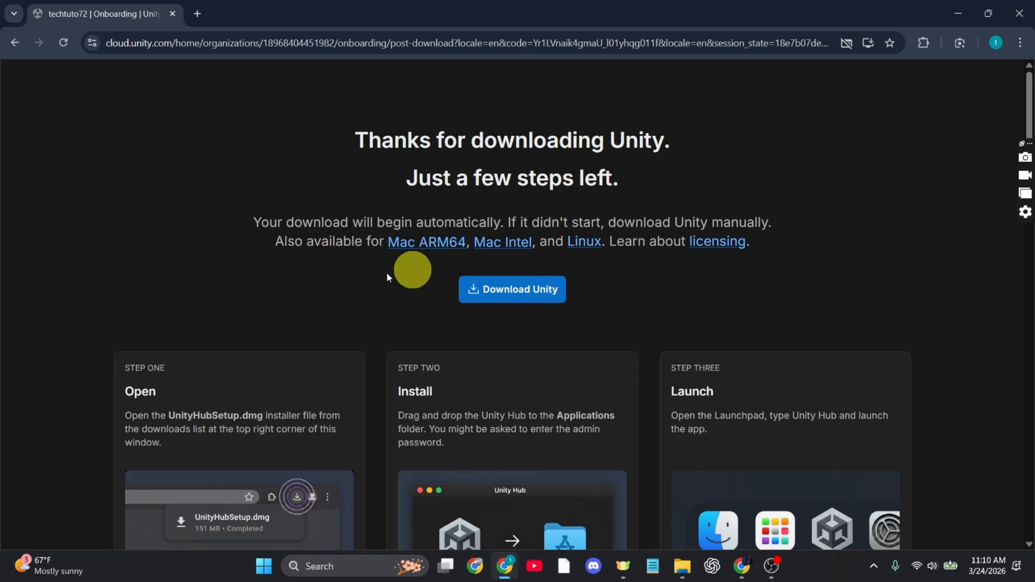
{"action": "left_click", "coordinate": [545, 297]}
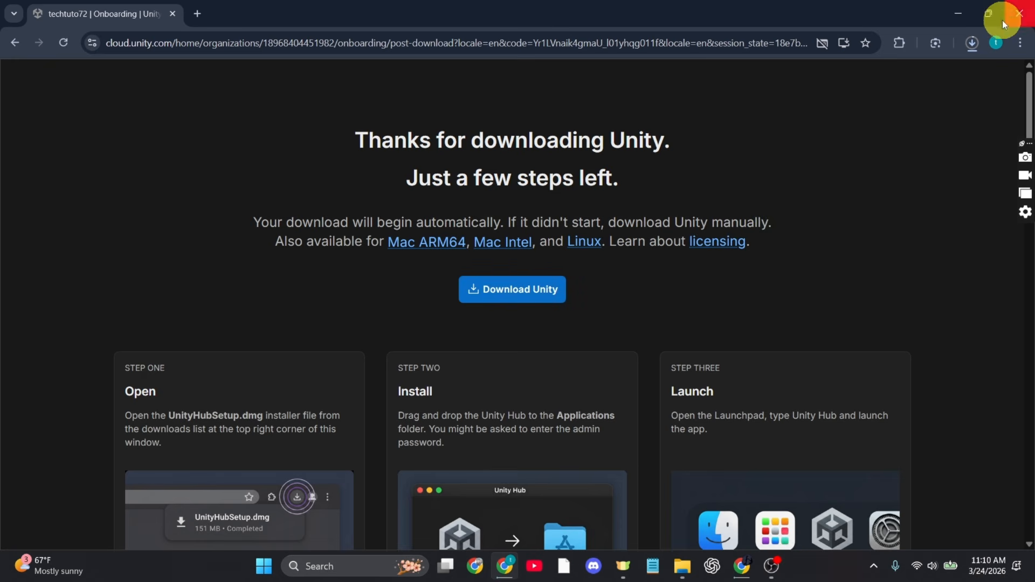
Run the newly downloaded UnityHubSetup-x64.exe and accept the Unity Hub license agreement.
{"action": "left_click", "coordinate": [977, 41]}
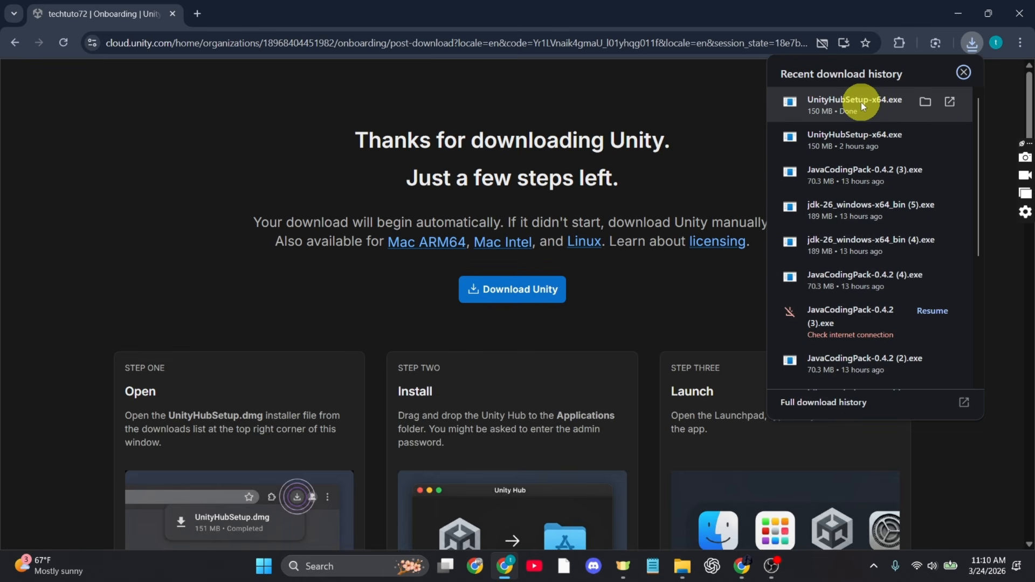
{"action": "left_click", "coordinate": [862, 102]}
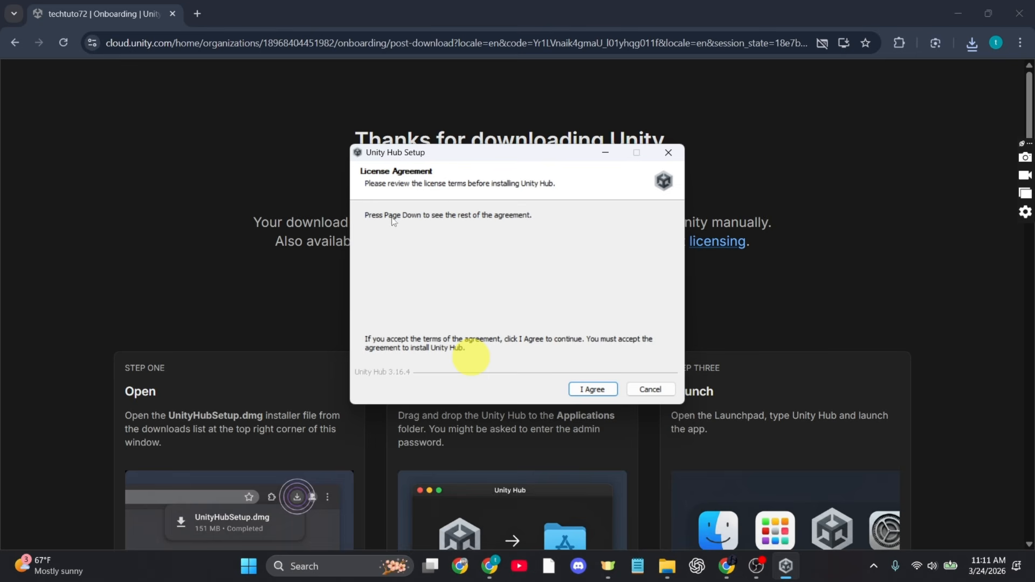
{"action": "scroll", "coordinate": [472, 301], "scroll_direction": "down", "scroll_amount": 2}
{"action": "scroll", "coordinate": [472, 300], "scroll_direction": "down", "scroll_amount": 3}
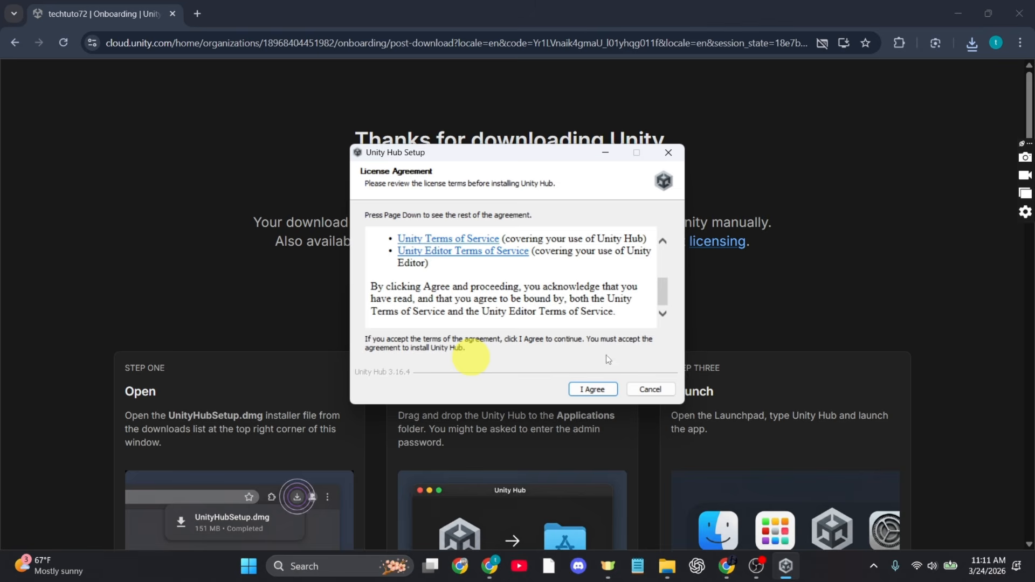
{"action": "left_click", "coordinate": [584, 391]}
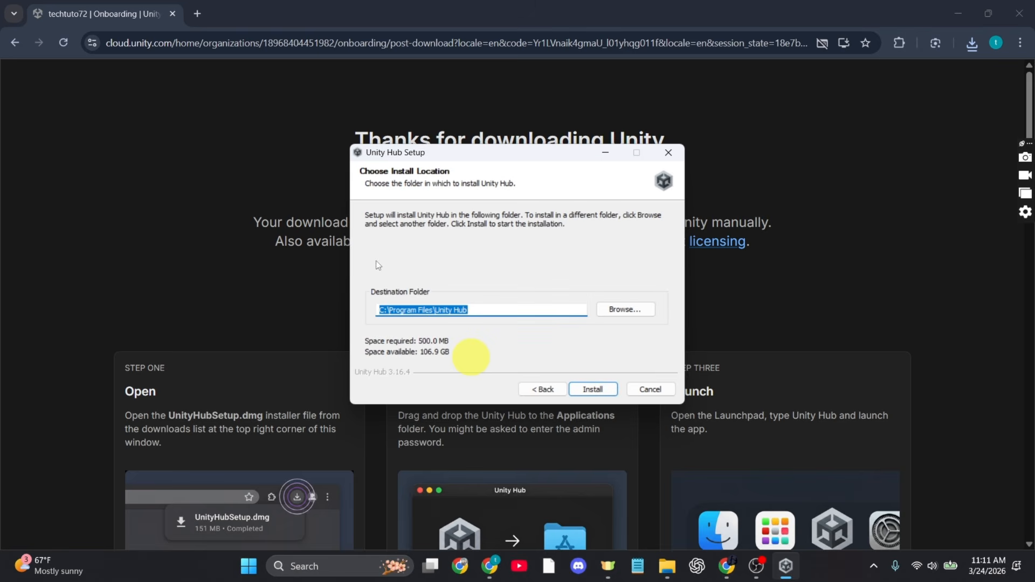
Set the Unity Hub installation destination to the aa folder on Local Disk (D:).
{"action": "left_click", "coordinate": [624, 315]}
{"action": "scroll", "coordinate": [457, 338], "scroll_direction": "down", "scroll_amount": 2}
{"action": "scroll", "coordinate": [458, 339], "scroll_direction": "up", "scroll_amount": 2}
{"action": "scroll", "coordinate": [456, 337], "scroll_direction": "down", "scroll_amount": 2}
{"action": "left_click", "coordinate": [459, 300]}
{"action": "left_click", "coordinate": [486, 286]}
{"action": "double_click", "coordinate": [485, 299]}
{"action": "left_click", "coordinate": [456, 298]}
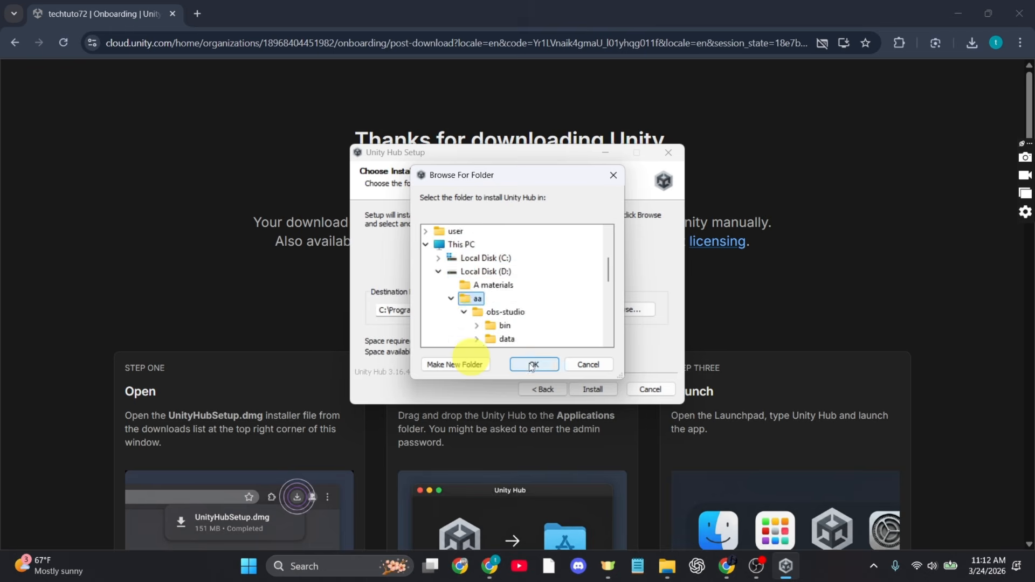
{"action": "left_click", "coordinate": [534, 365]}
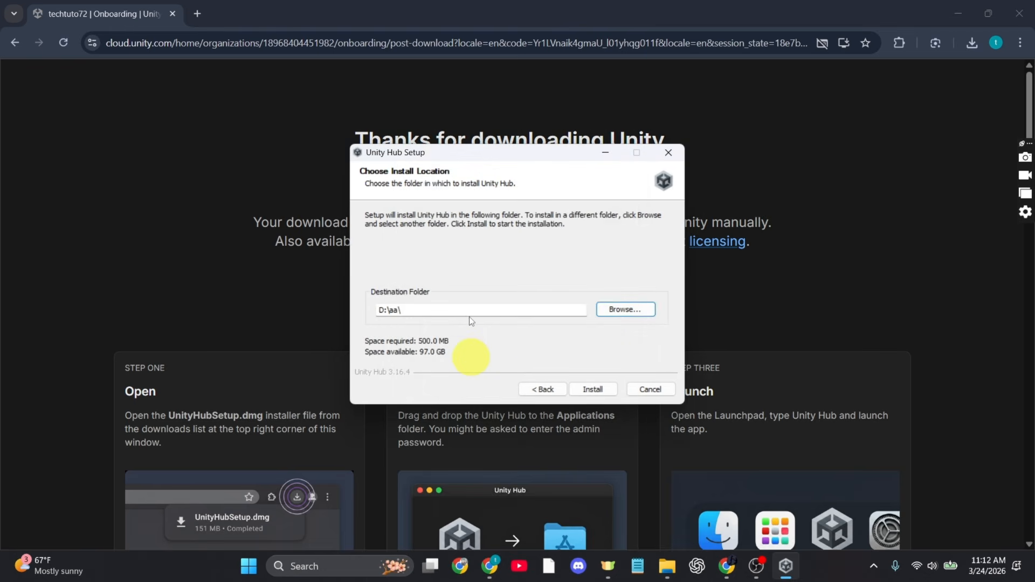
Install Unity Hub, finish the setup with Run Unity Hub enabled, and maximize the Hub window.
{"action": "left_click", "coordinate": [584, 390]}
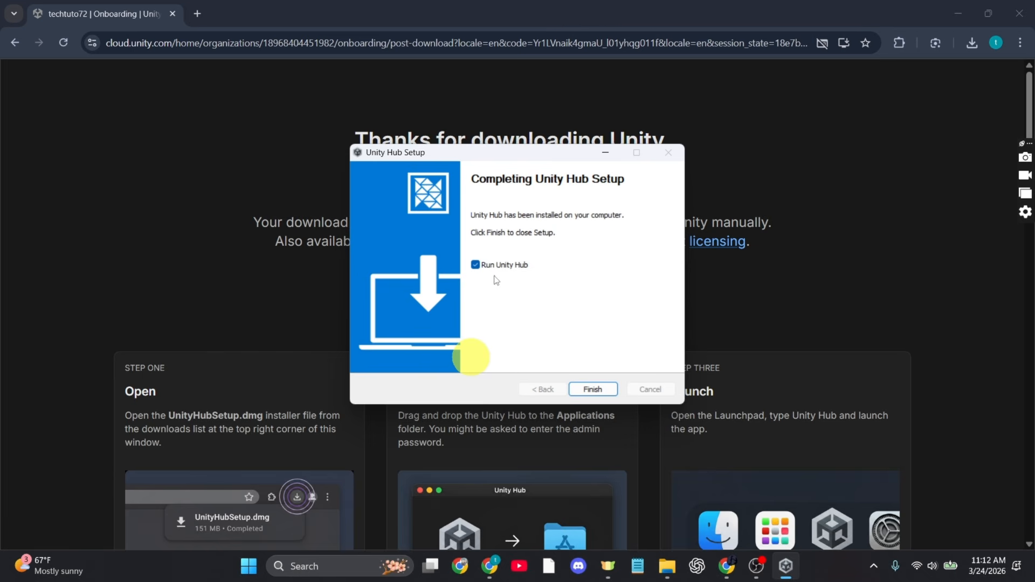
{"action": "left_click", "coordinate": [591, 389]}
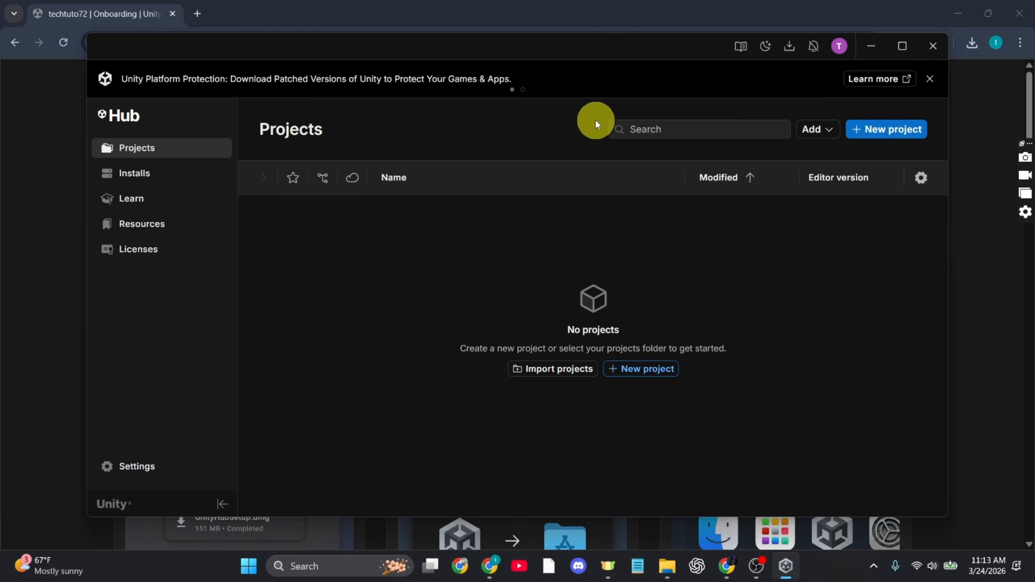
{"action": "left_click", "coordinate": [904, 46]}
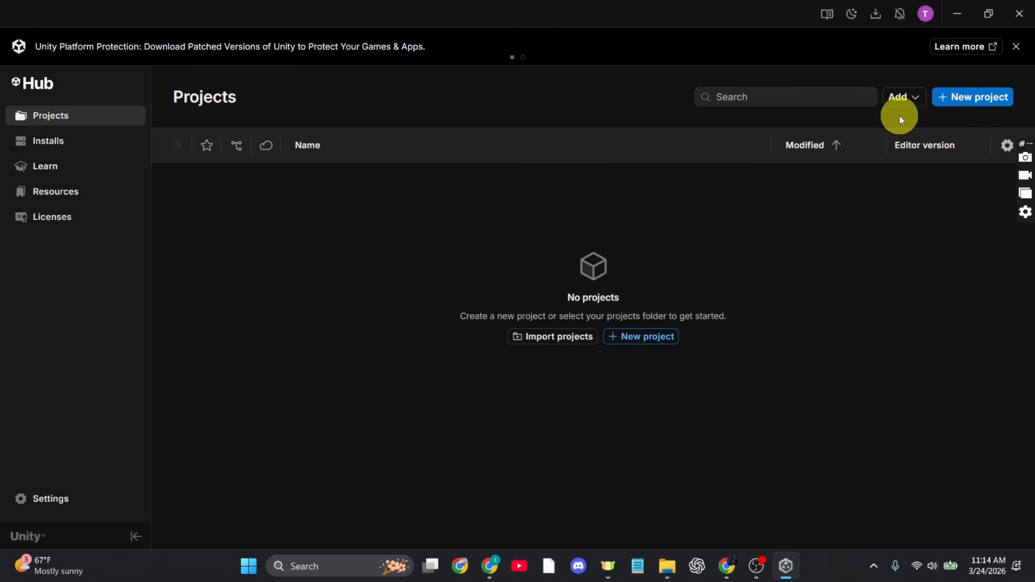
Install the Unity 6.3 LTS (6000.3.11f1) editor, agreeing to the Visual Studio 2022 Community license terms.
{"action": "left_click", "coordinate": [78, 142]}
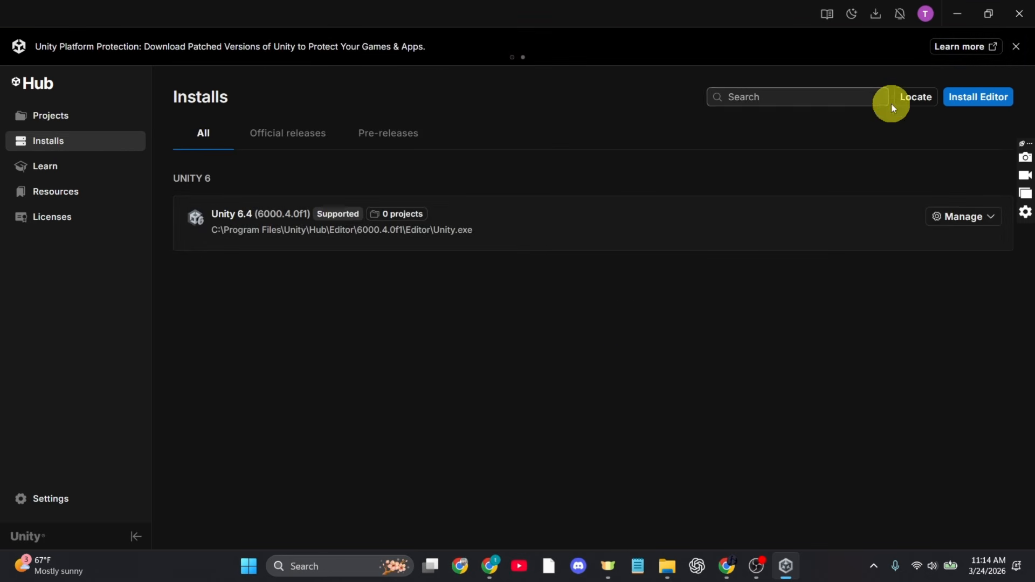
{"action": "left_click", "coordinate": [998, 106]}
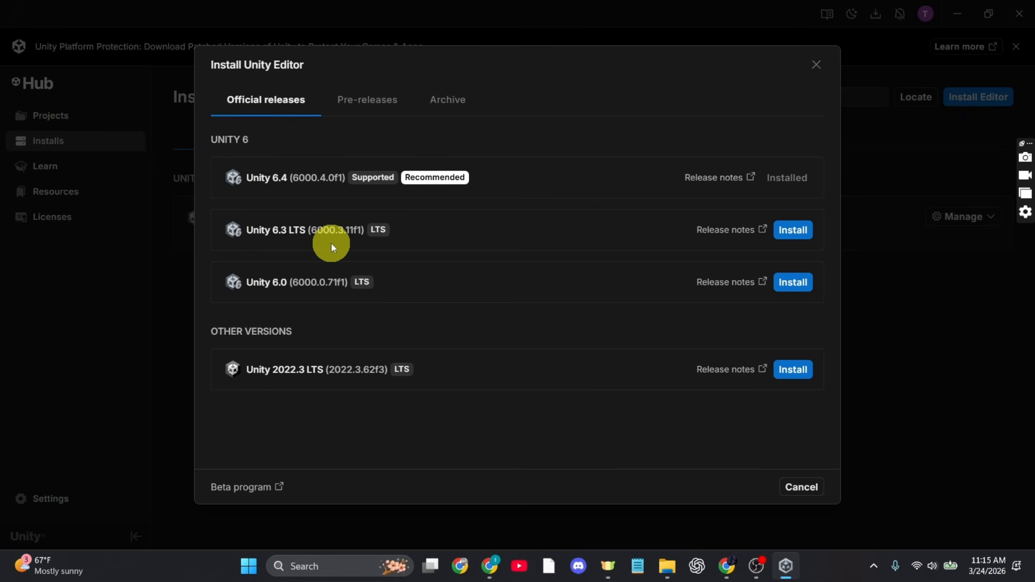
{"action": "left_click", "coordinate": [794, 230]}
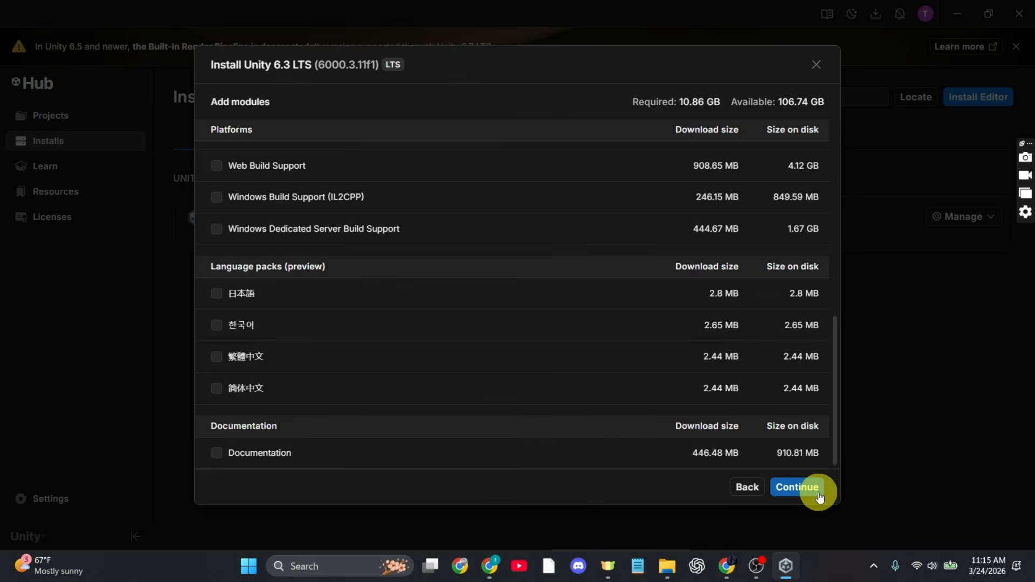
{"action": "left_click", "coordinate": [818, 488]}
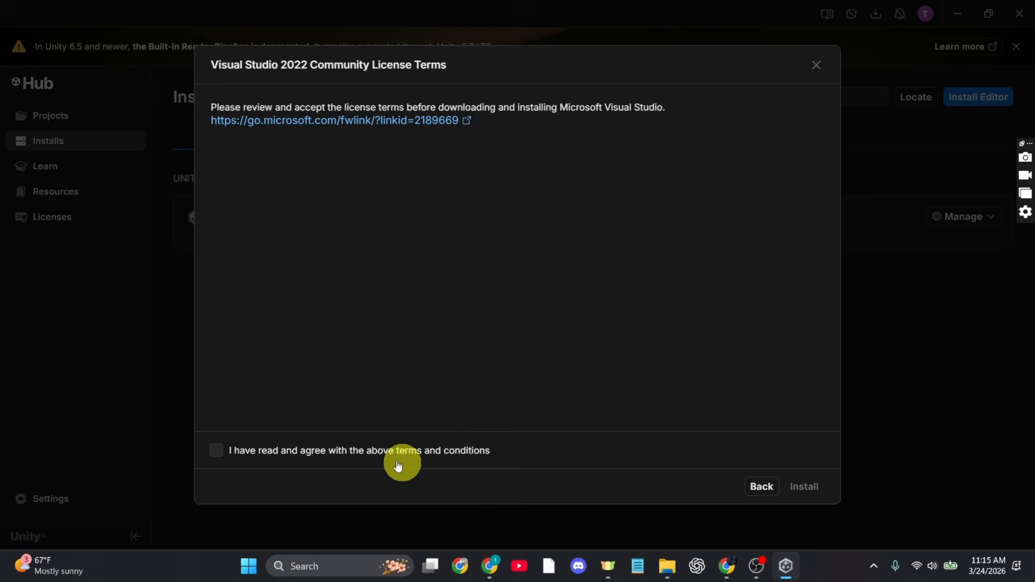
{"action": "left_click", "coordinate": [216, 452]}
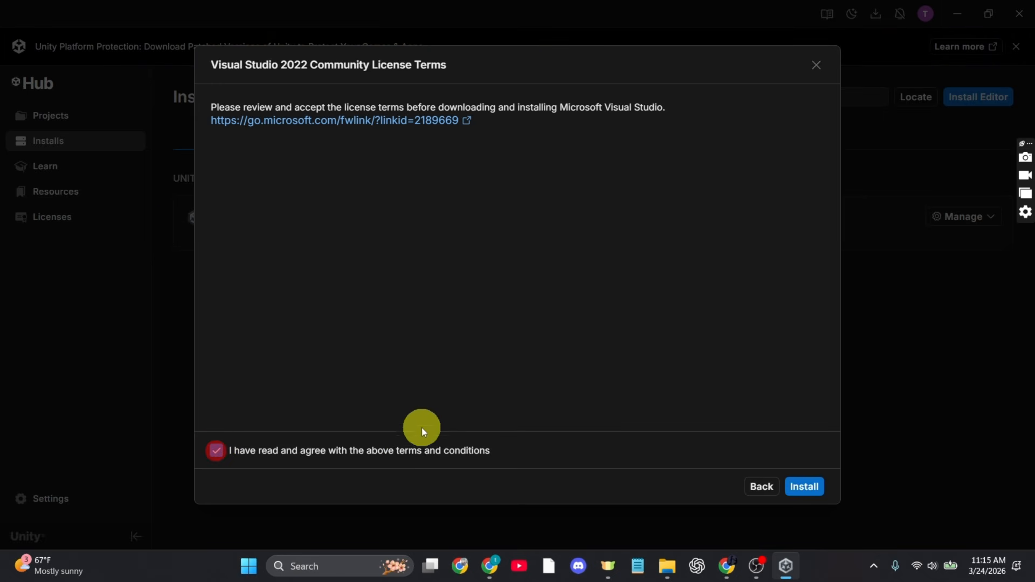
{"action": "left_click", "coordinate": [806, 488]}
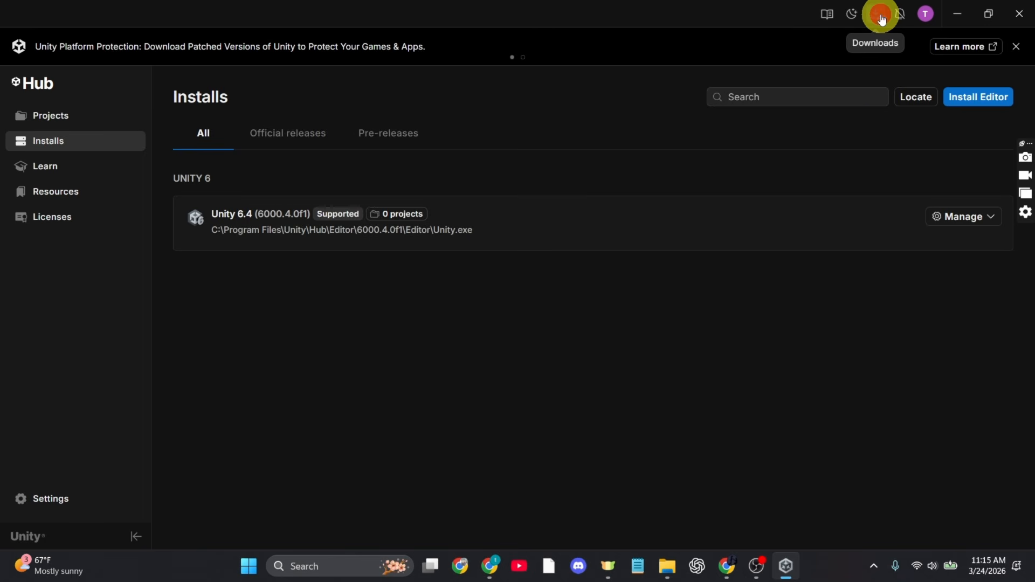
Show the editor's download progress, continue the Visual Studio Installer setup and close its workload selection without installing any workload.
{"action": "left_click", "coordinate": [879, 18]}
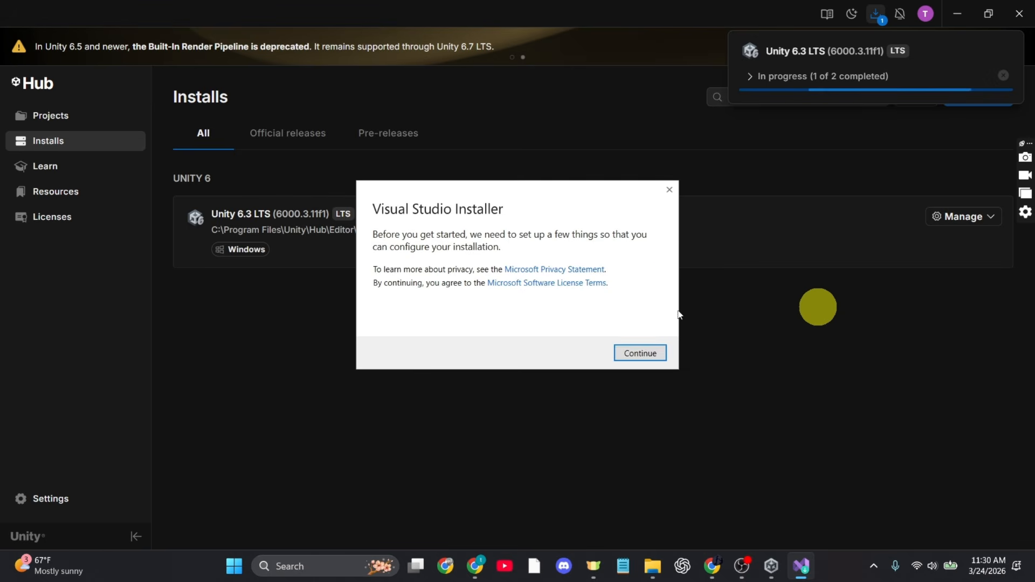
{"action": "left_click", "coordinate": [644, 353]}
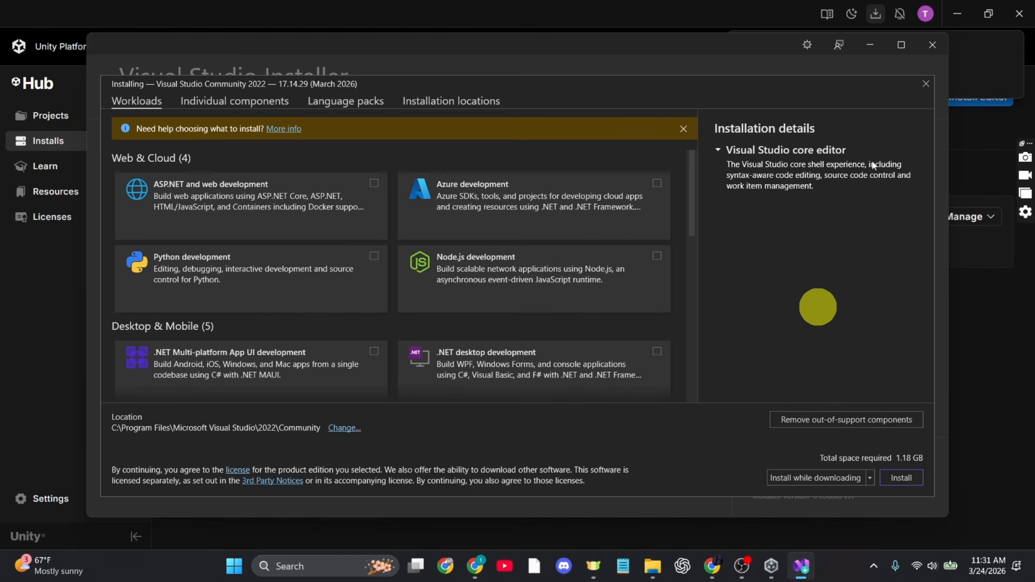
{"action": "left_click", "coordinate": [926, 84]}
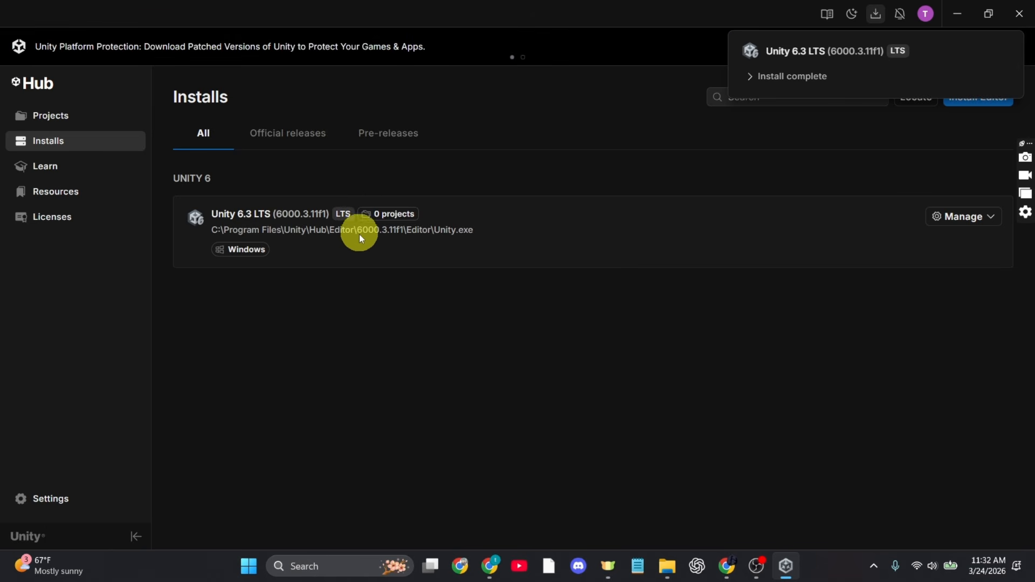
Start a new project with editor version 6000.3.11f1 and choose the Universal 3D template.
{"action": "left_click", "coordinate": [87, 117]}
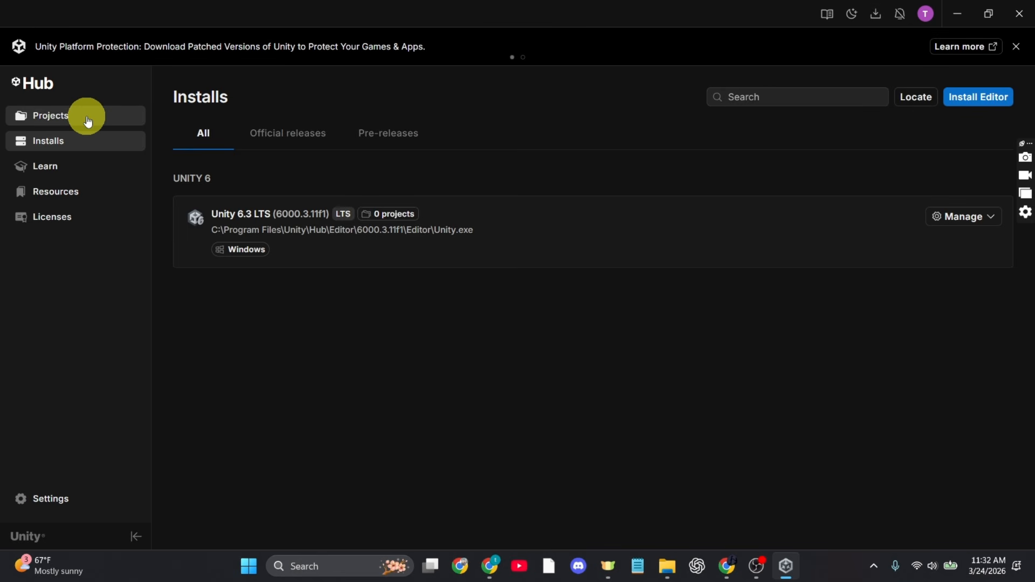
{"action": "left_click", "coordinate": [62, 113]}
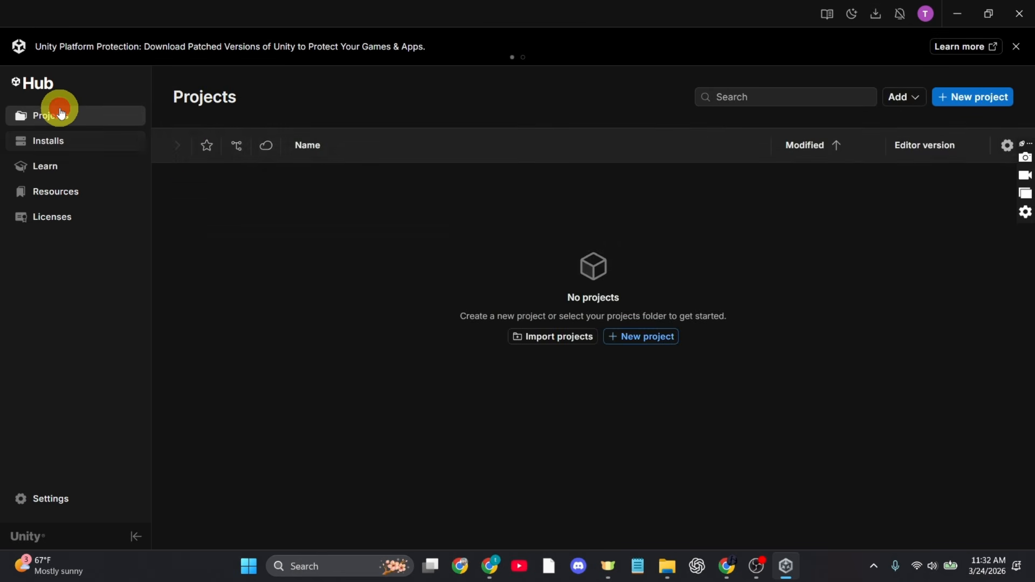
{"action": "left_click", "coordinate": [976, 103]}
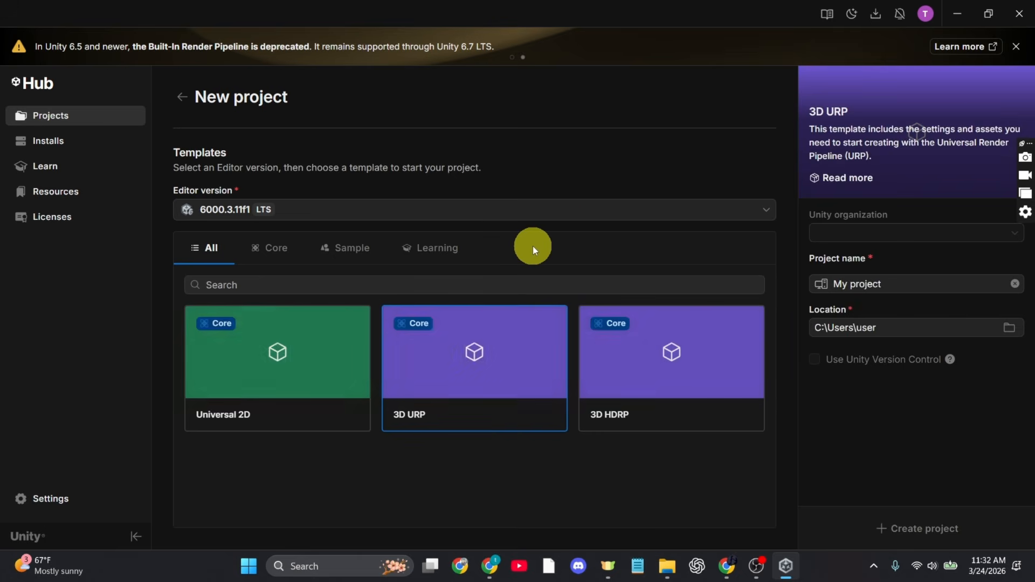
{"action": "scroll", "coordinate": [378, 248], "scroll_direction": "down", "scroll_amount": 2}
{"action": "left_click", "coordinate": [253, 252]}
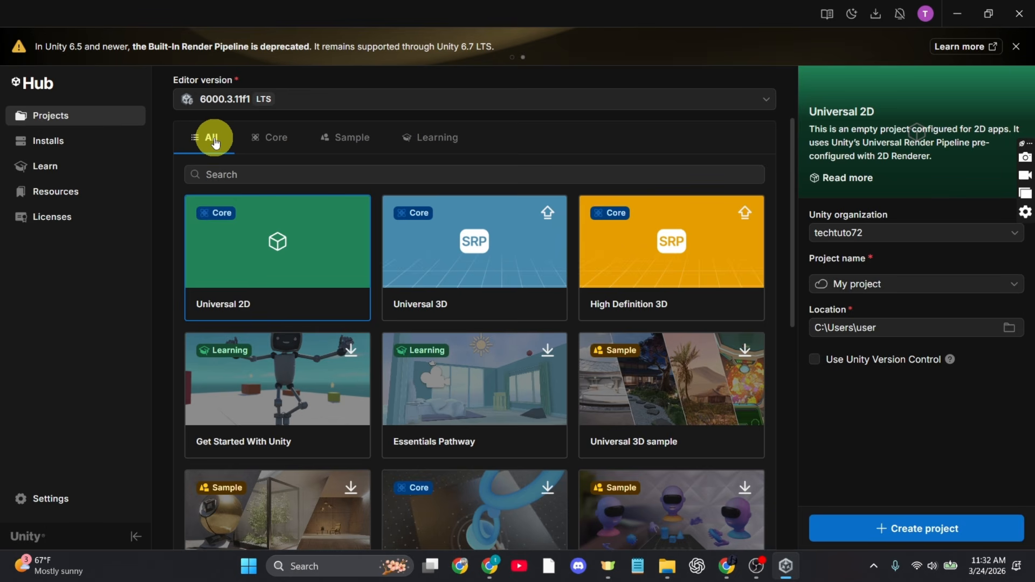
{"action": "left_click", "coordinate": [494, 243]}
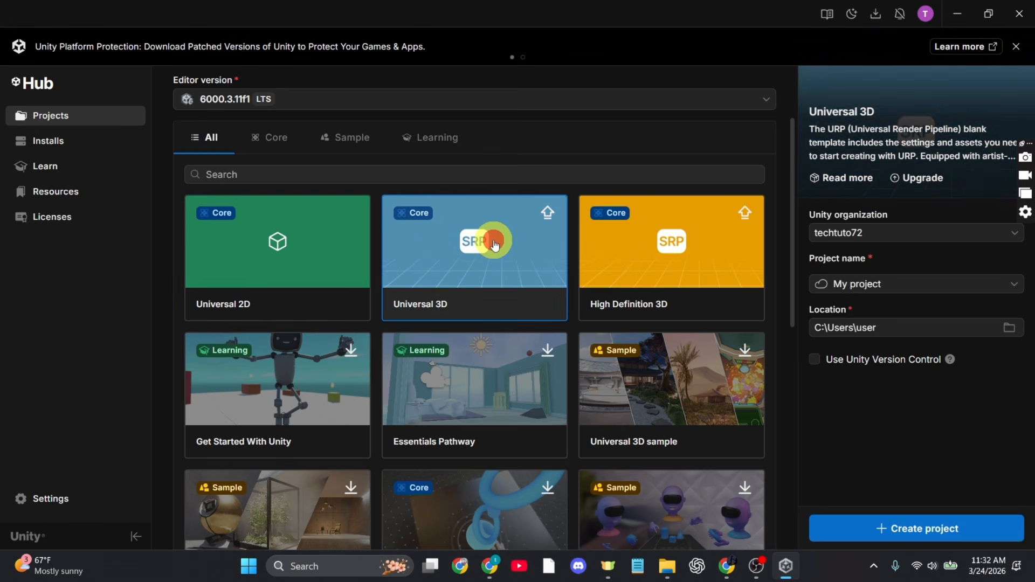
Name the new project GuideRealm.
{"action": "left_click", "coordinate": [954, 277]}
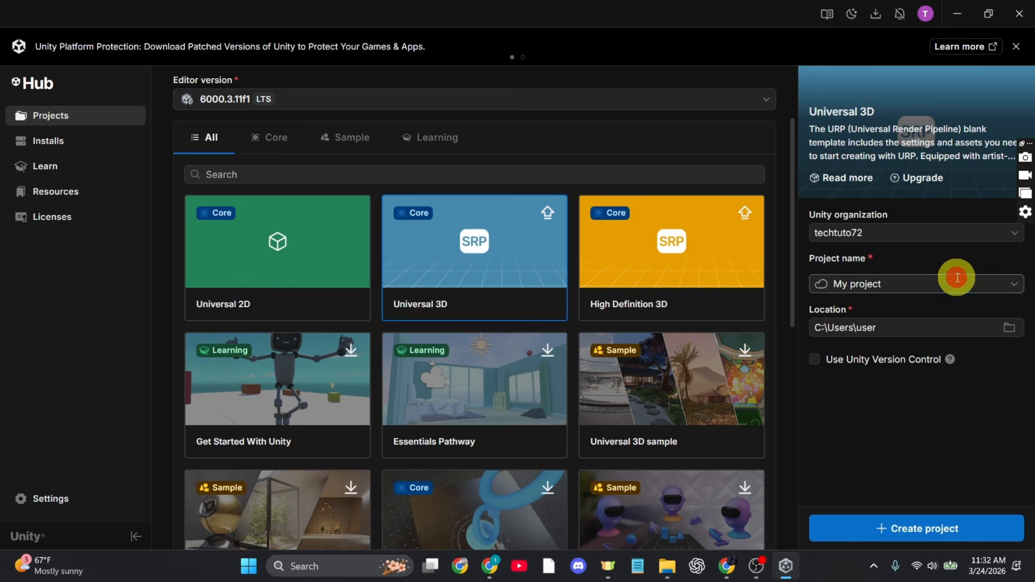
{"action": "left_click", "coordinate": [768, 250]}
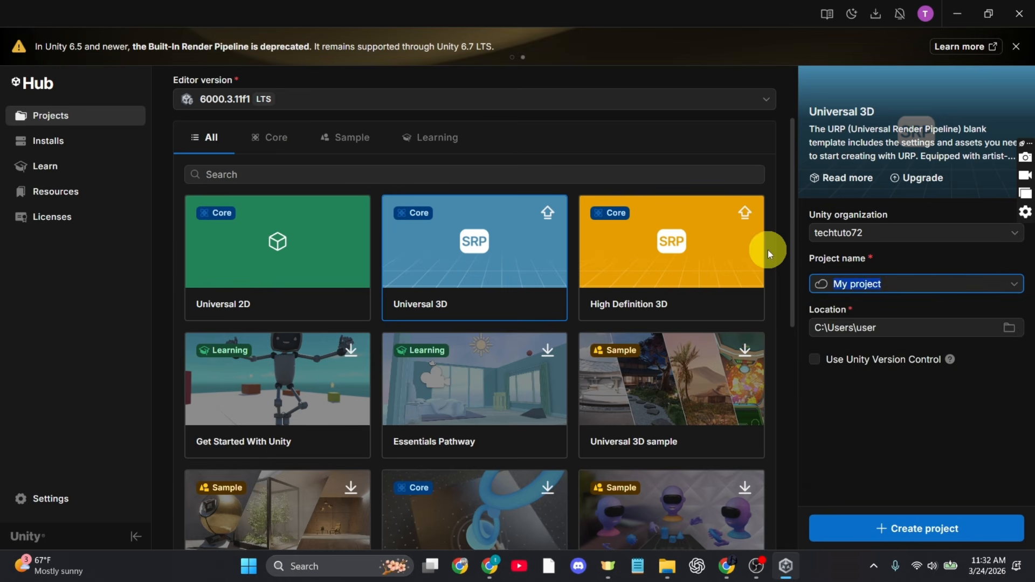
{"action": "type", "text": "GuideRealm"}
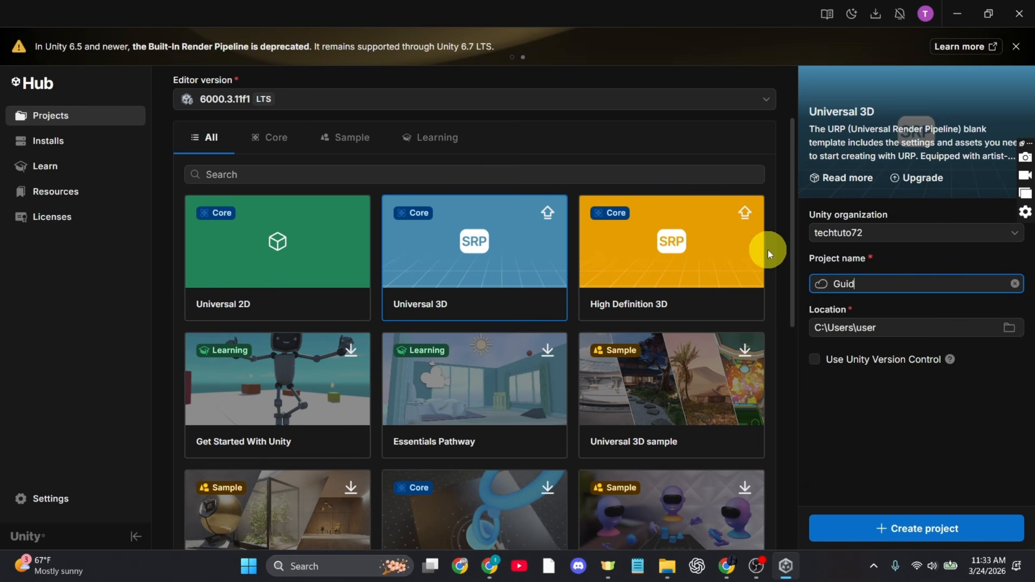
Set the new project's location to the D:\aa folder.
{"action": "left_click", "coordinate": [1008, 328]}
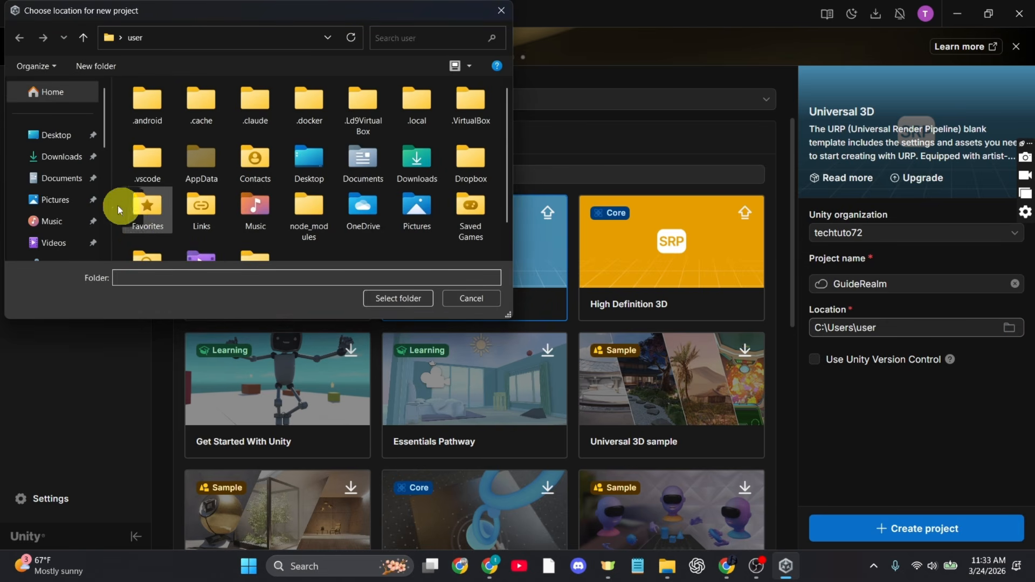
{"action": "scroll", "coordinate": [59, 199], "scroll_direction": "down", "scroll_amount": 3}
{"action": "left_click", "coordinate": [103, 237]}
{"action": "left_click", "coordinate": [313, 104]}
{"action": "left_click", "coordinate": [398, 298]}
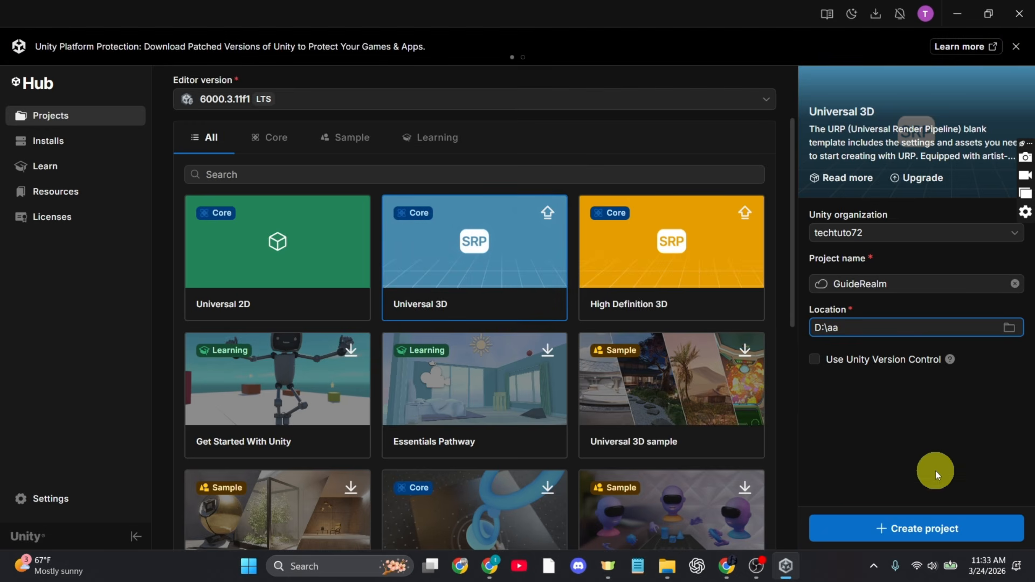
Create the GuideRealm project and accept the Unity Editor Software Terms.
{"action": "left_click", "coordinate": [925, 528]}
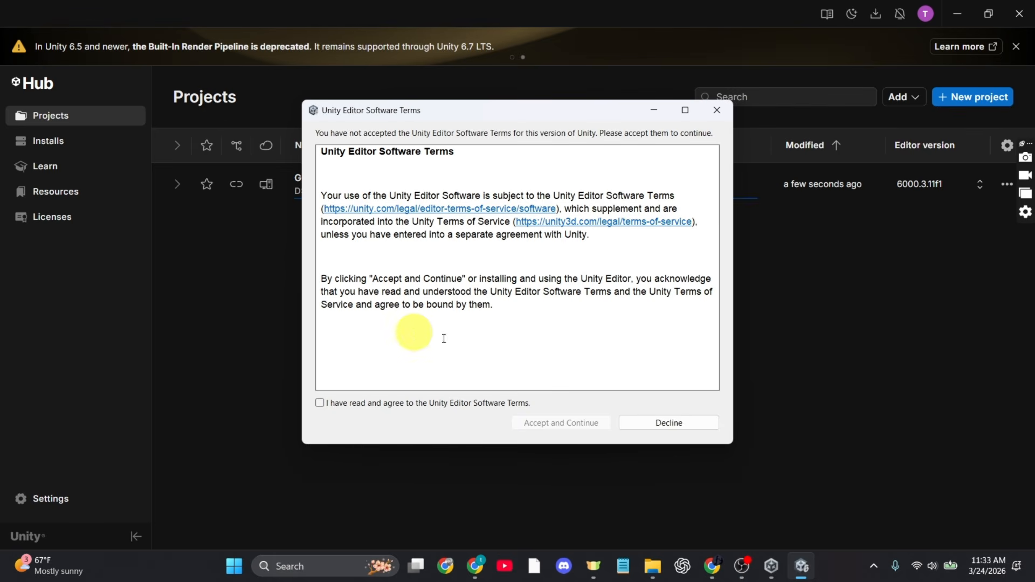
{"action": "left_click", "coordinate": [320, 403]}
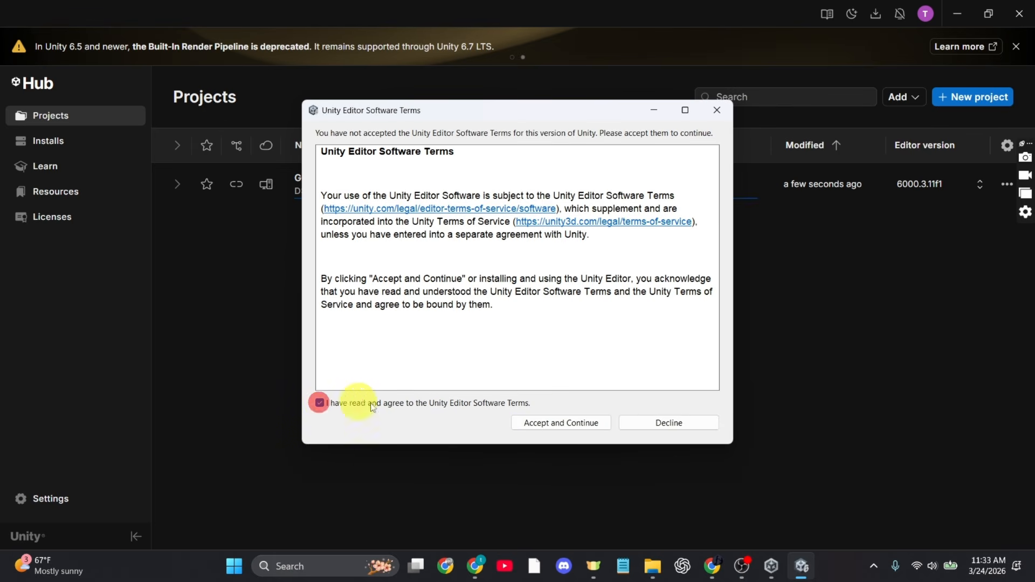
{"action": "left_click", "coordinate": [588, 425]}
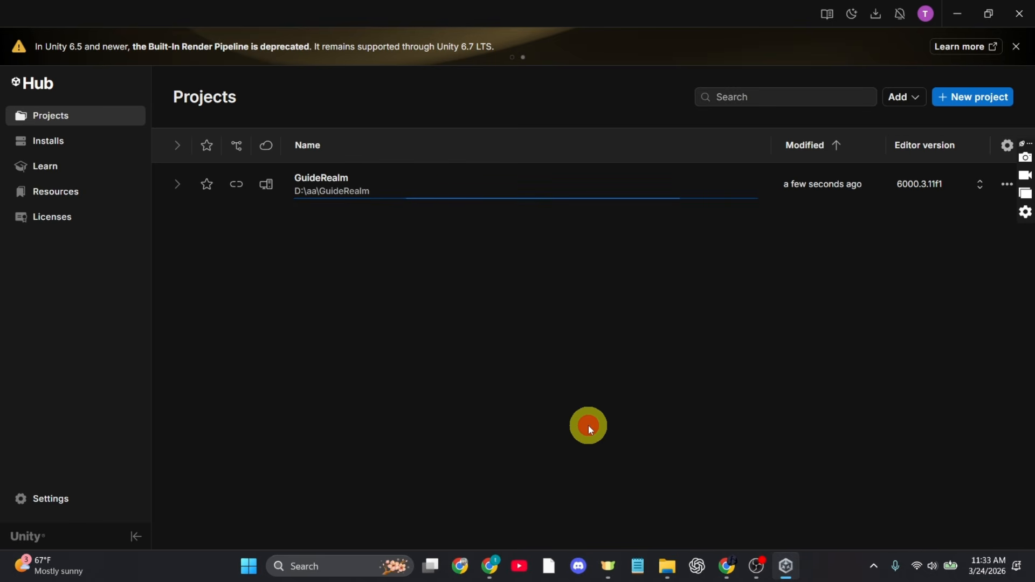